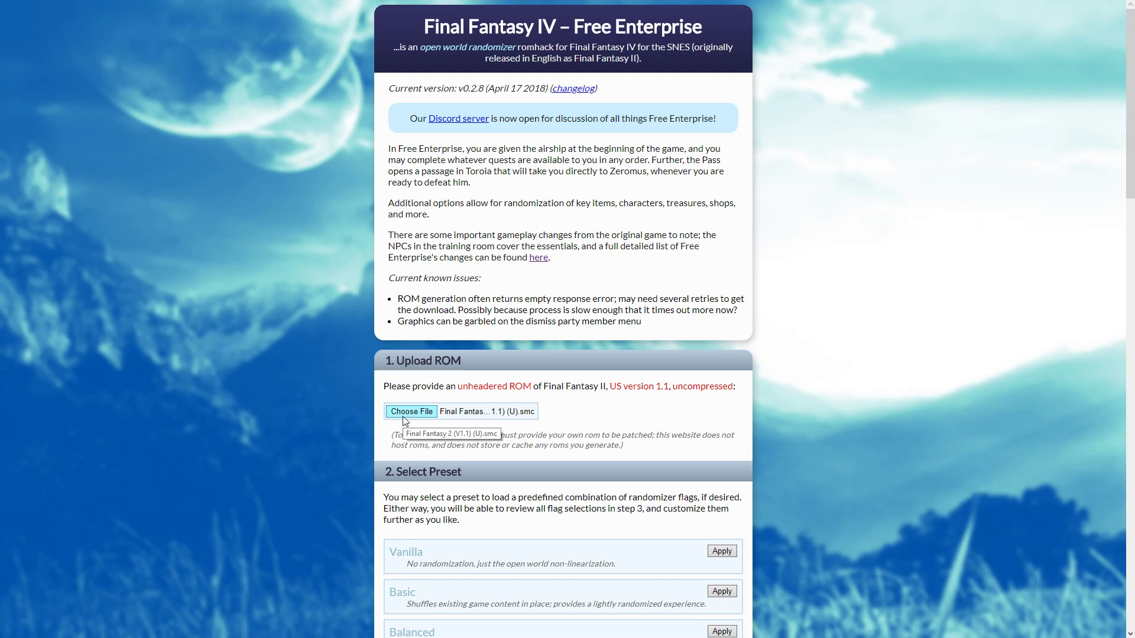
Apply the Relaxed preset to the randomizer flags
scroll(434, 400, down, 2)
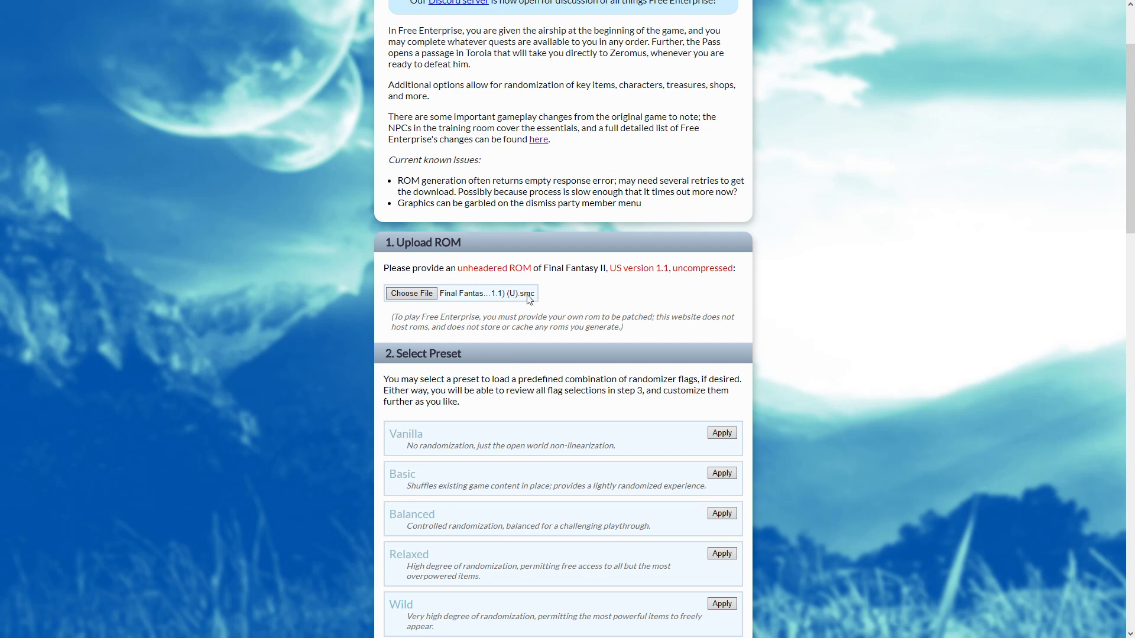
scroll(528, 299, down, 2)
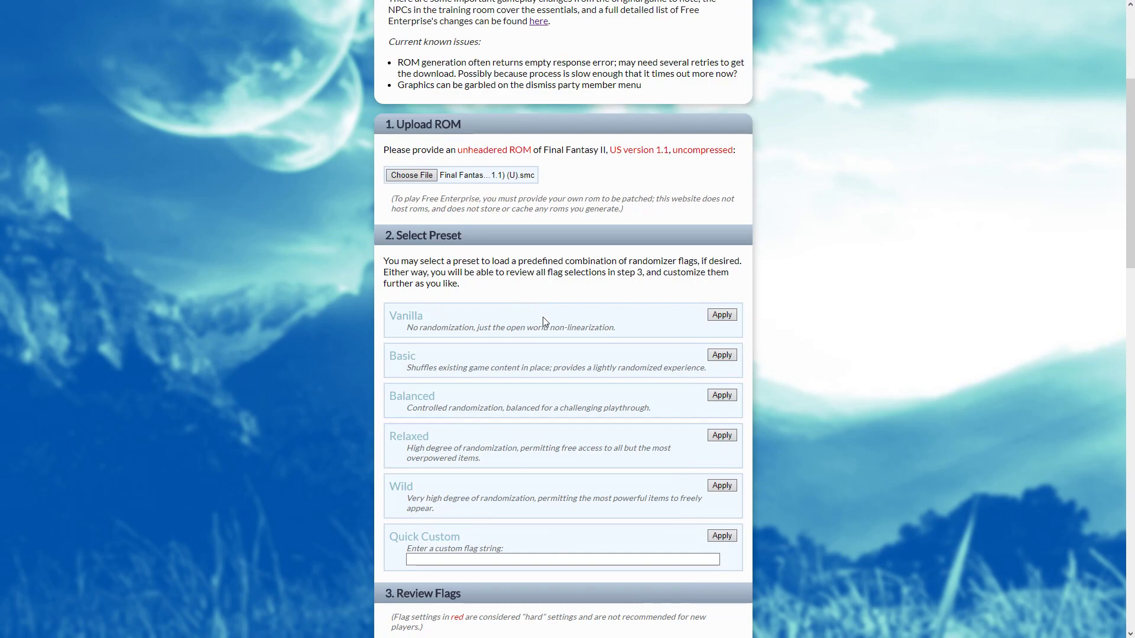
click(721, 435)
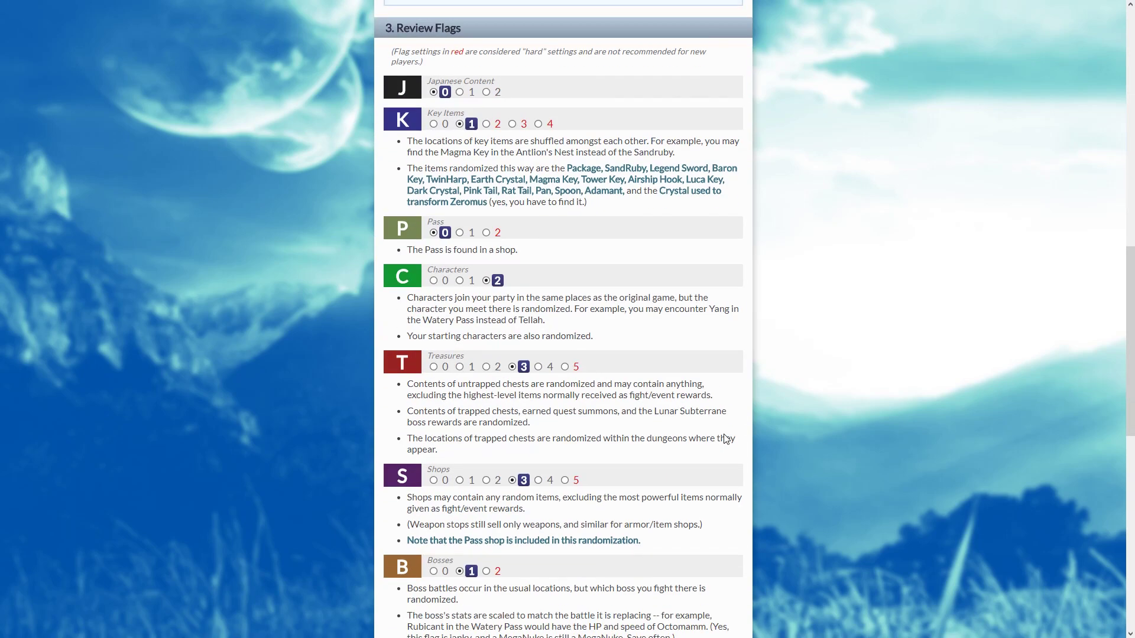
Preview levels 1 and 2 of the Japanese Content flag, and set it back to 0
scroll(709, 414, up, 4)
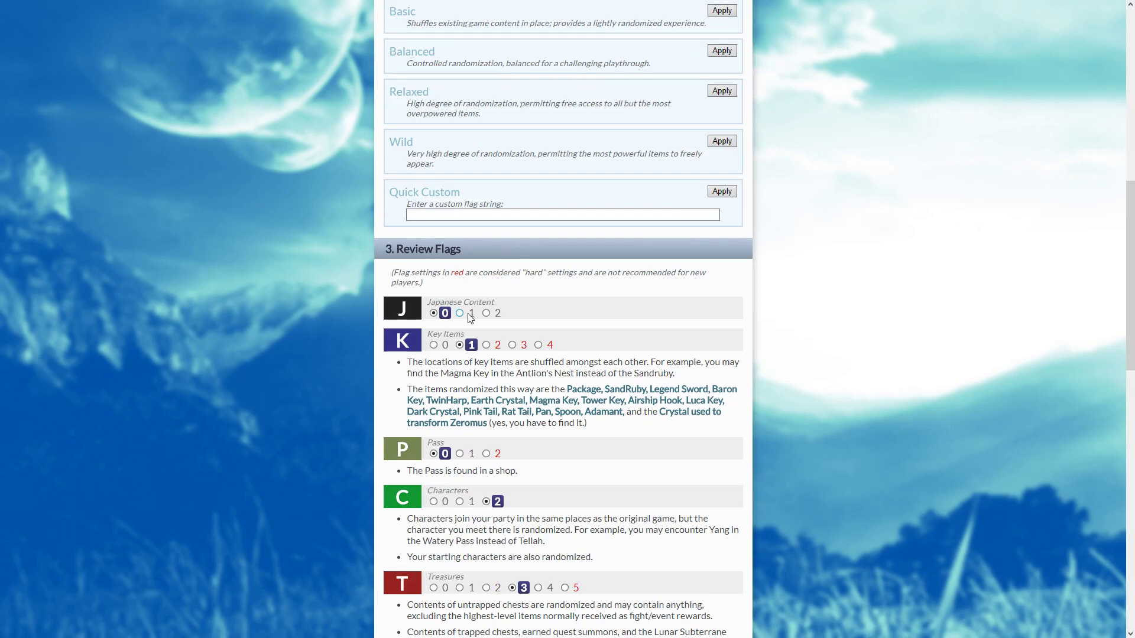
click(461, 314)
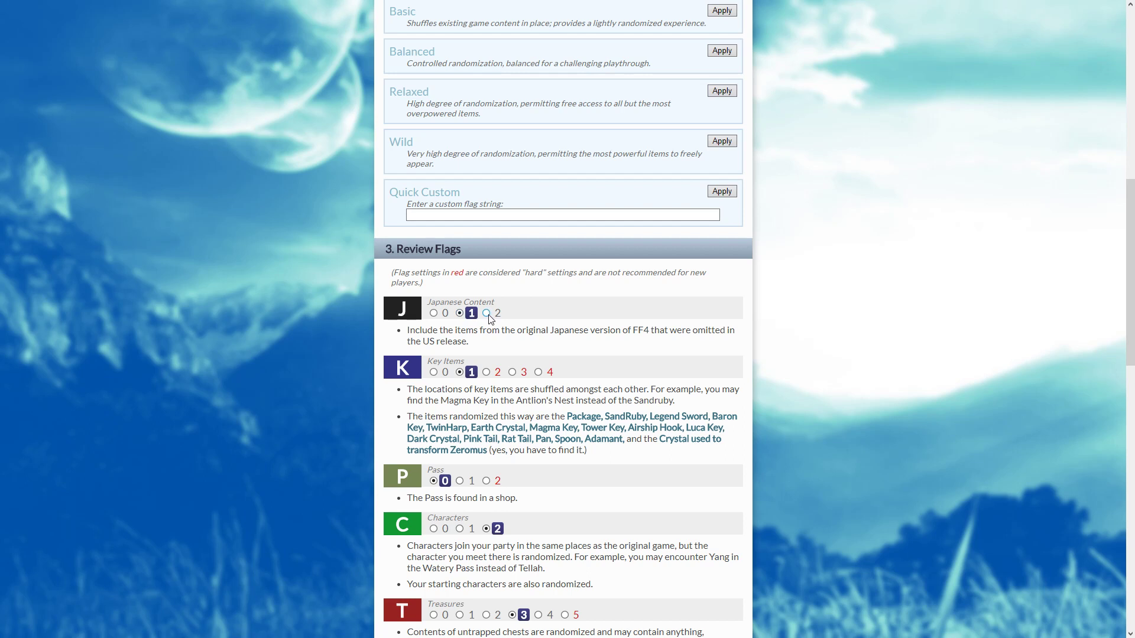
click(486, 313)
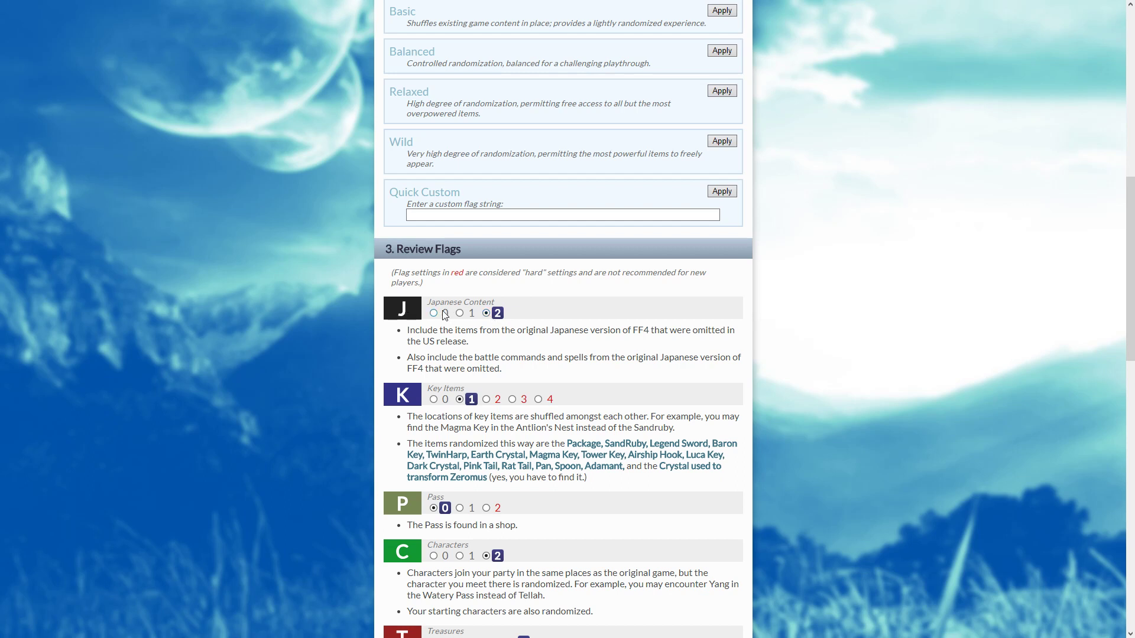
click(460, 314)
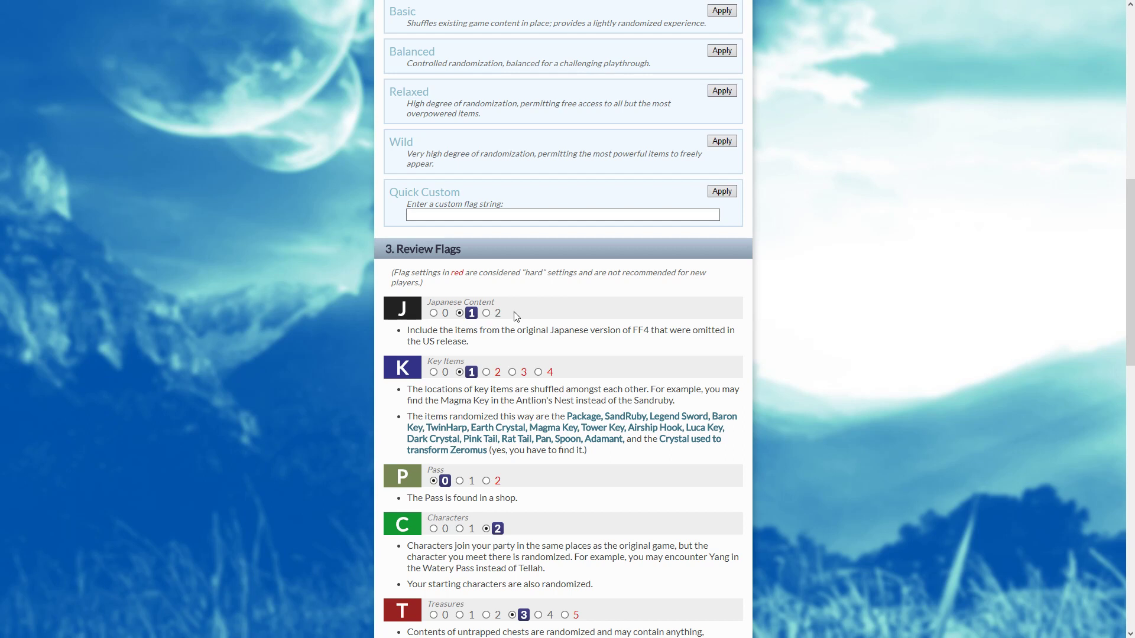
click(445, 315)
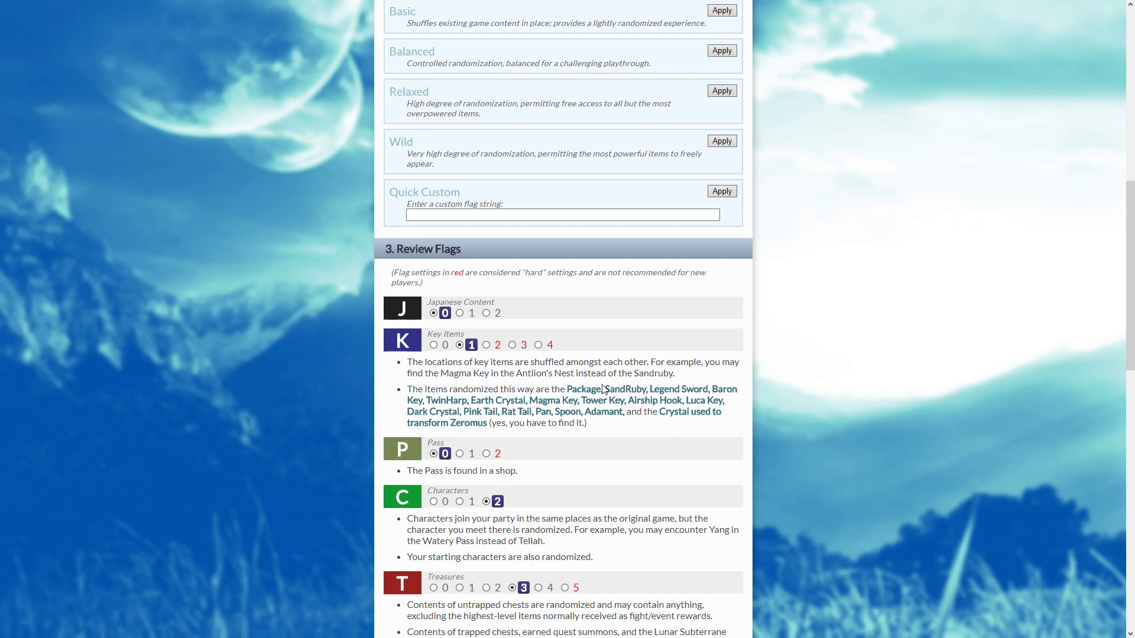
Set the Pass flag to 1 and the Characters flag to 1
scroll(593, 413, down, 1)
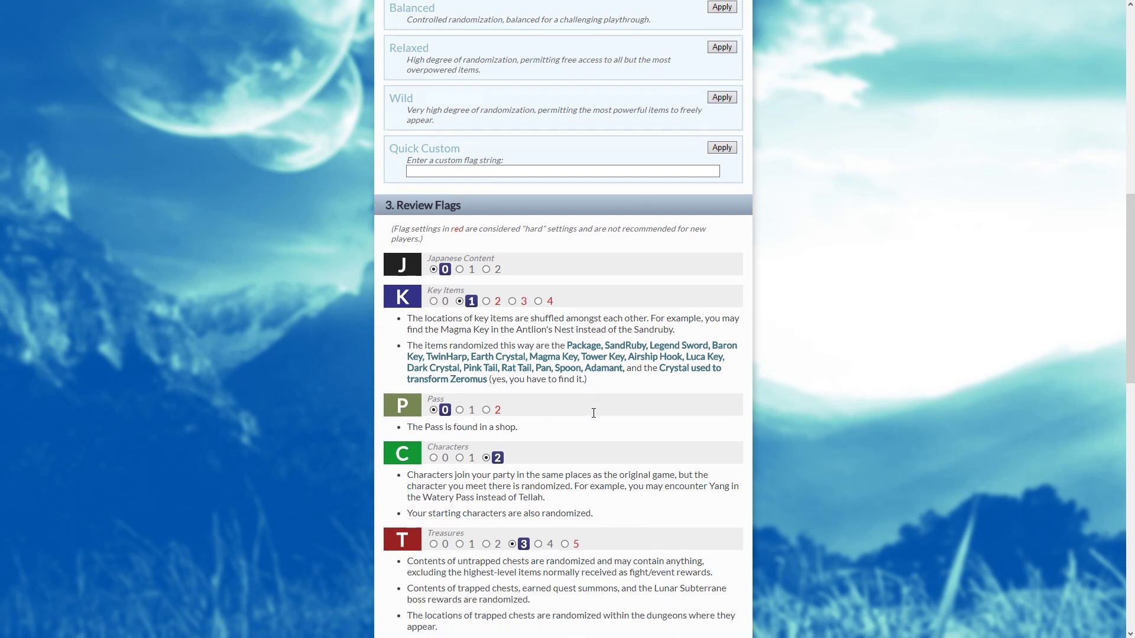
scroll(544, 413, down, 1)
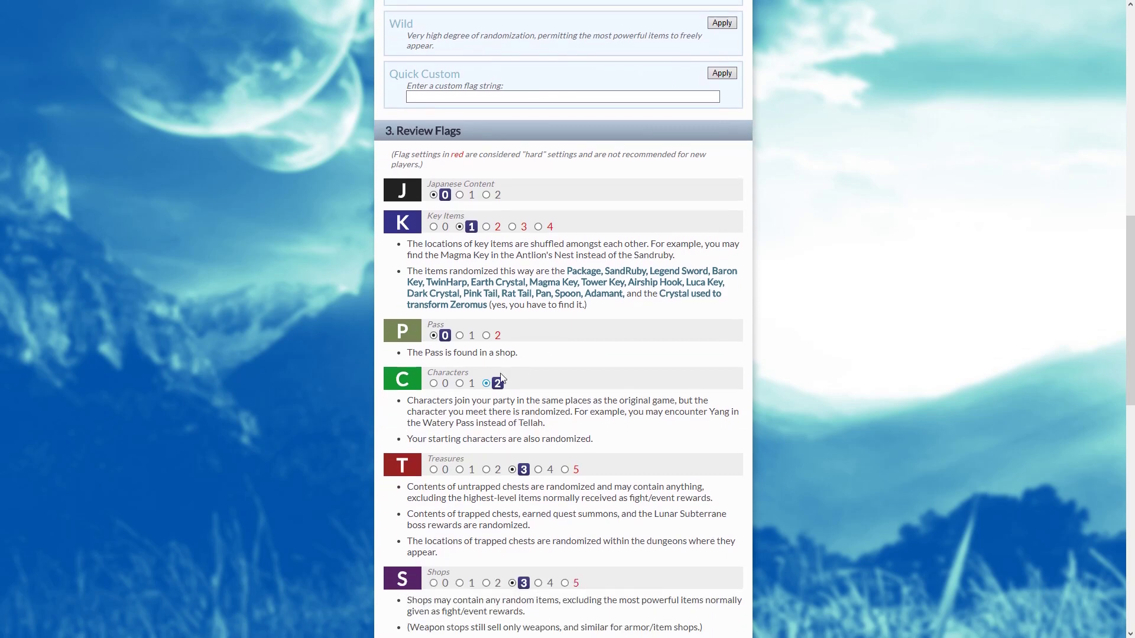
click(463, 339)
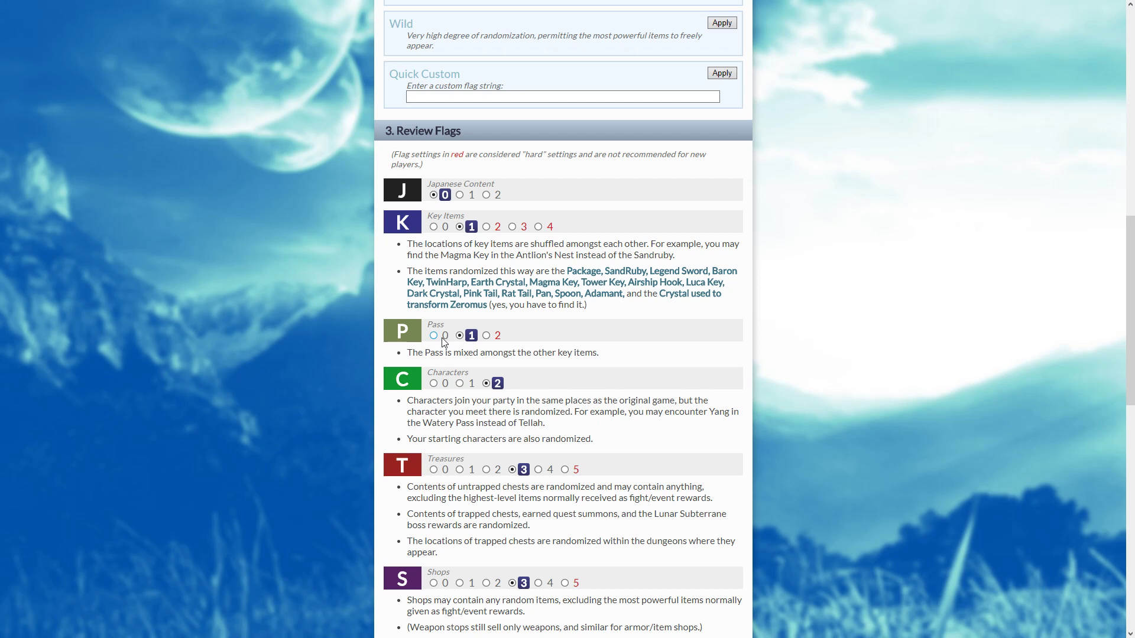
scroll(460, 372, down, 2)
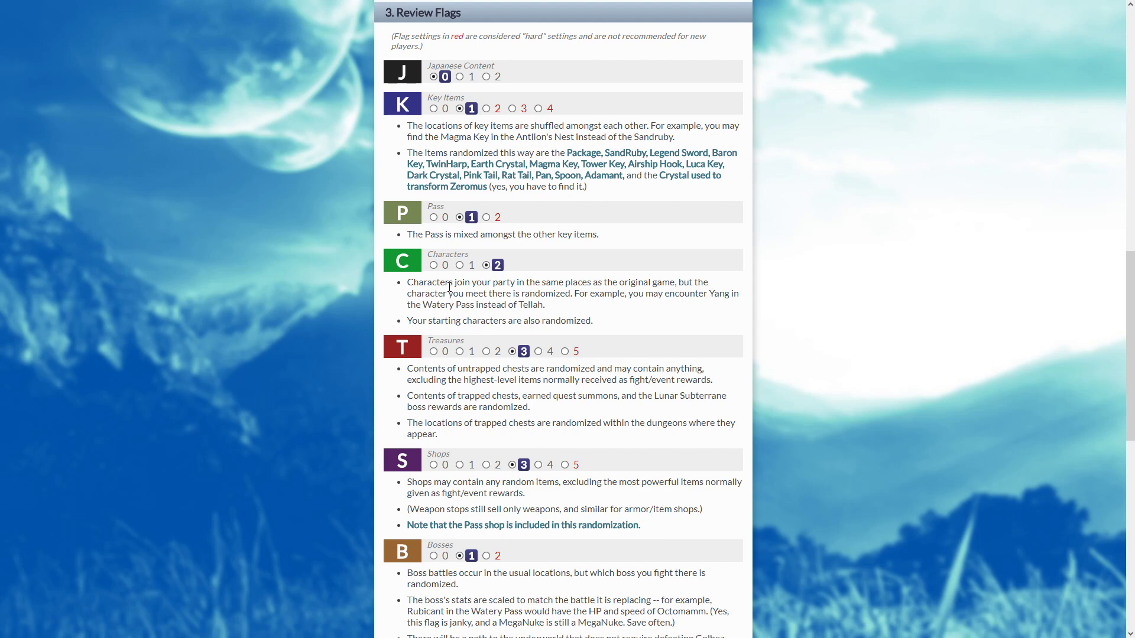
click(434, 264)
click(460, 265)
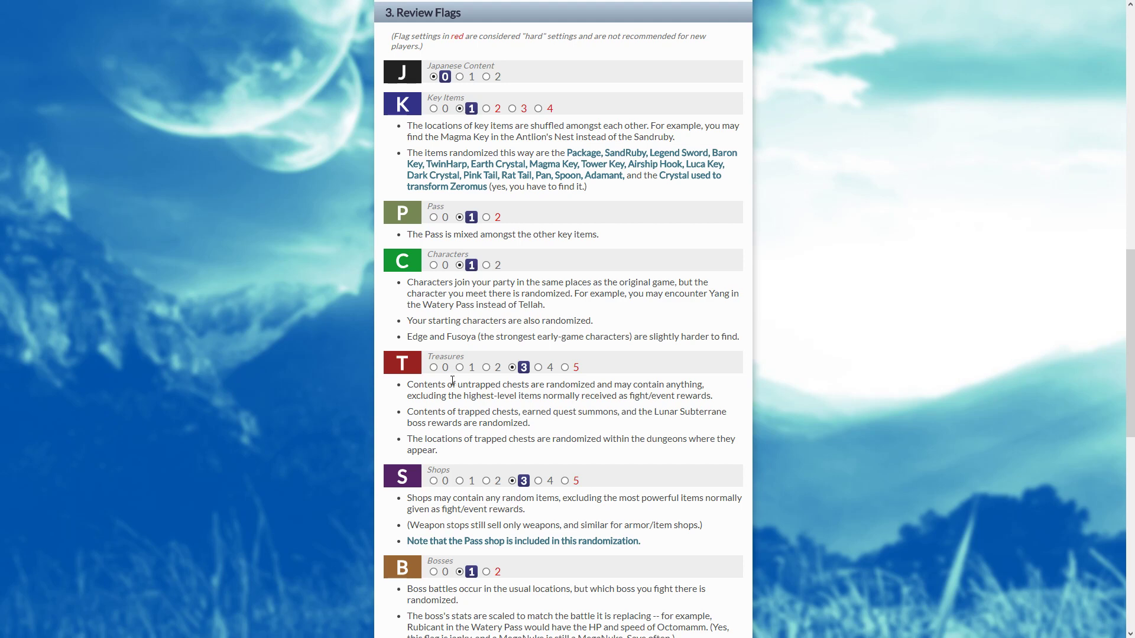
Preview levels 5 and 4 of the Treasures flag, and return it to 3
scroll(452, 380, down, 2)
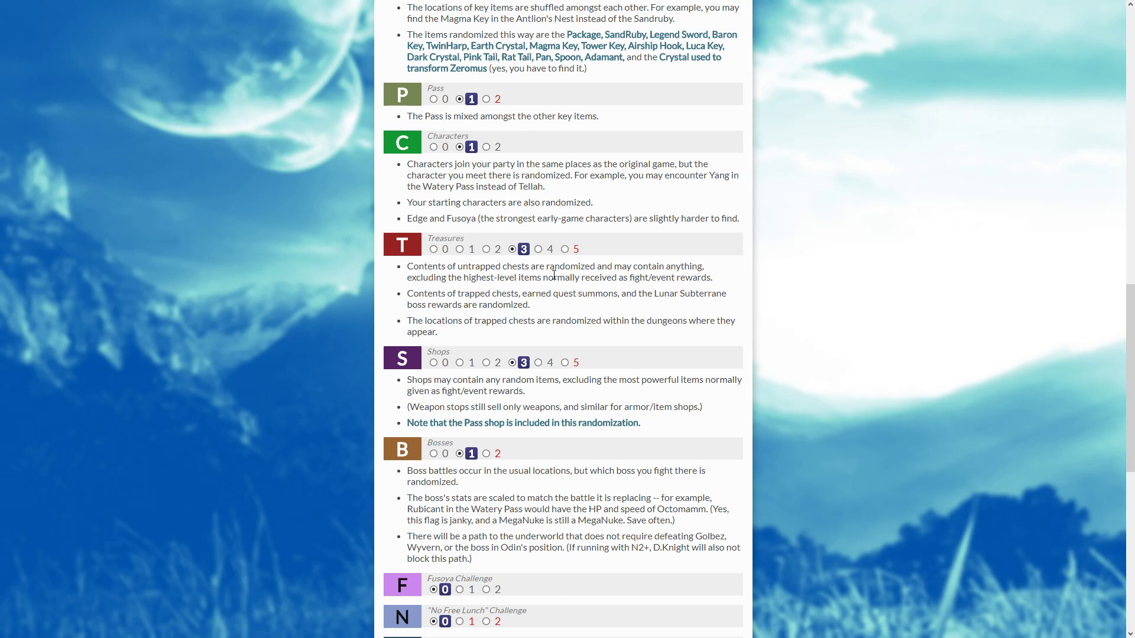
click(571, 250)
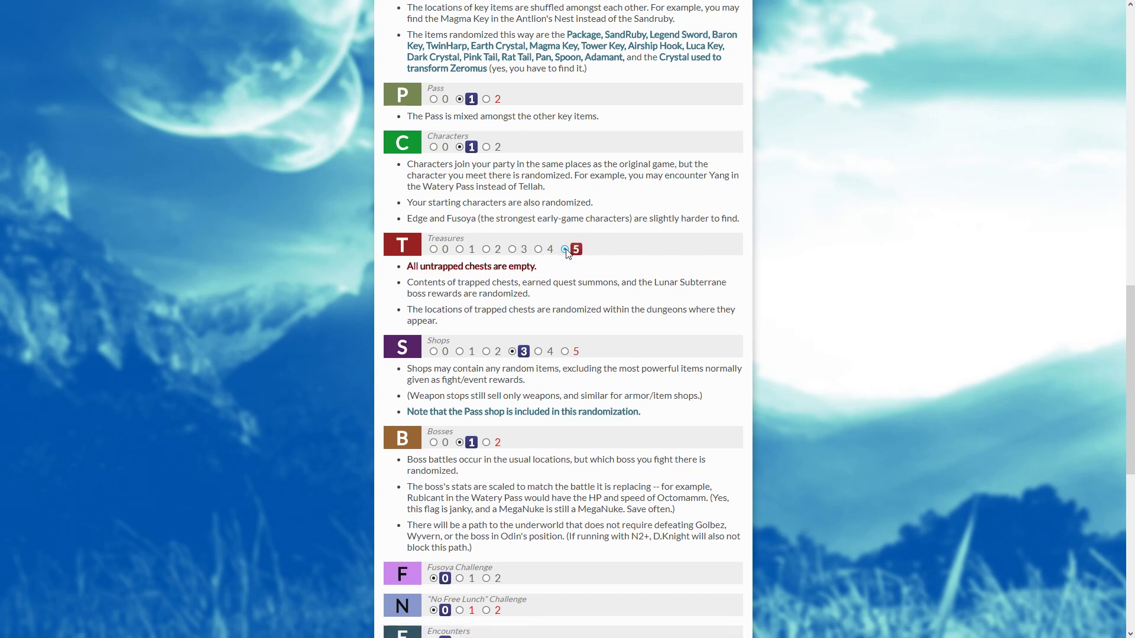
click(518, 250)
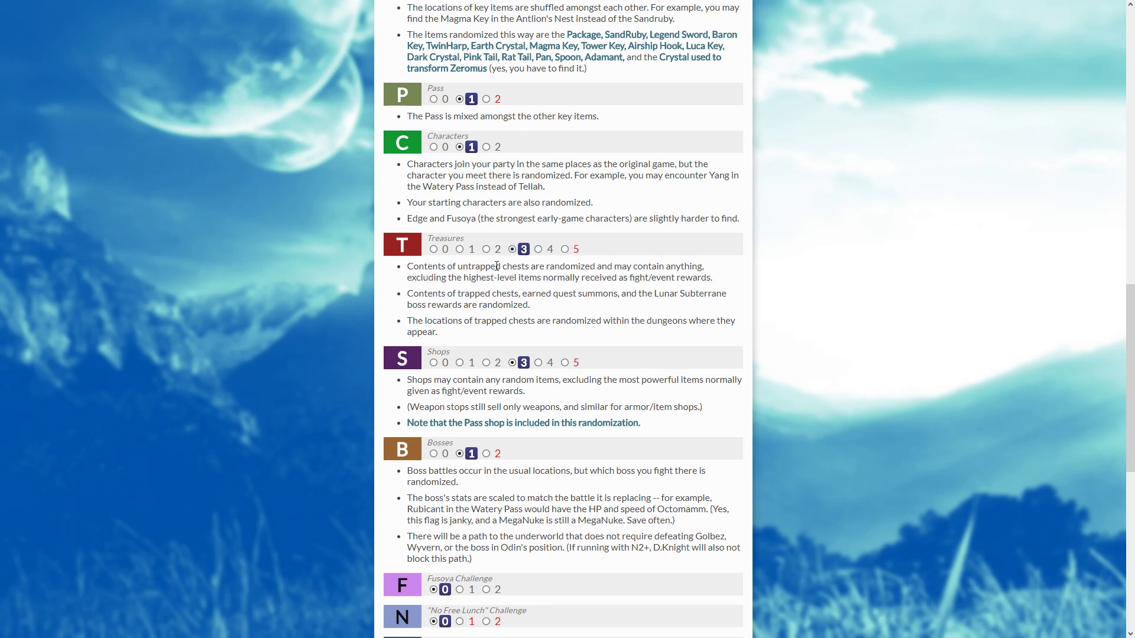
click(537, 250)
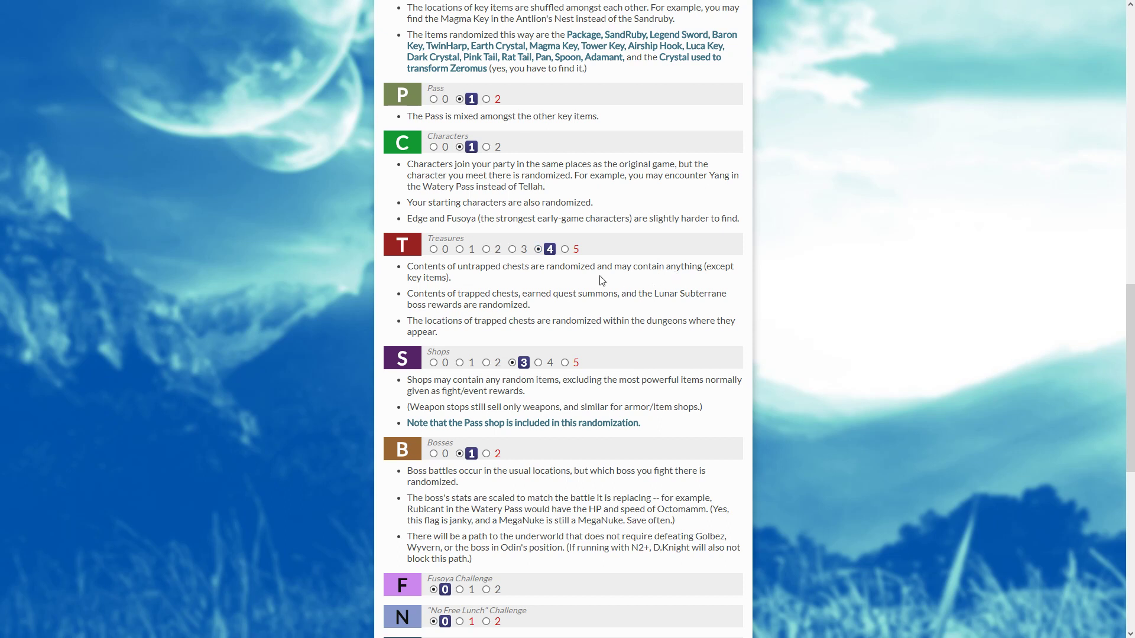
click(516, 252)
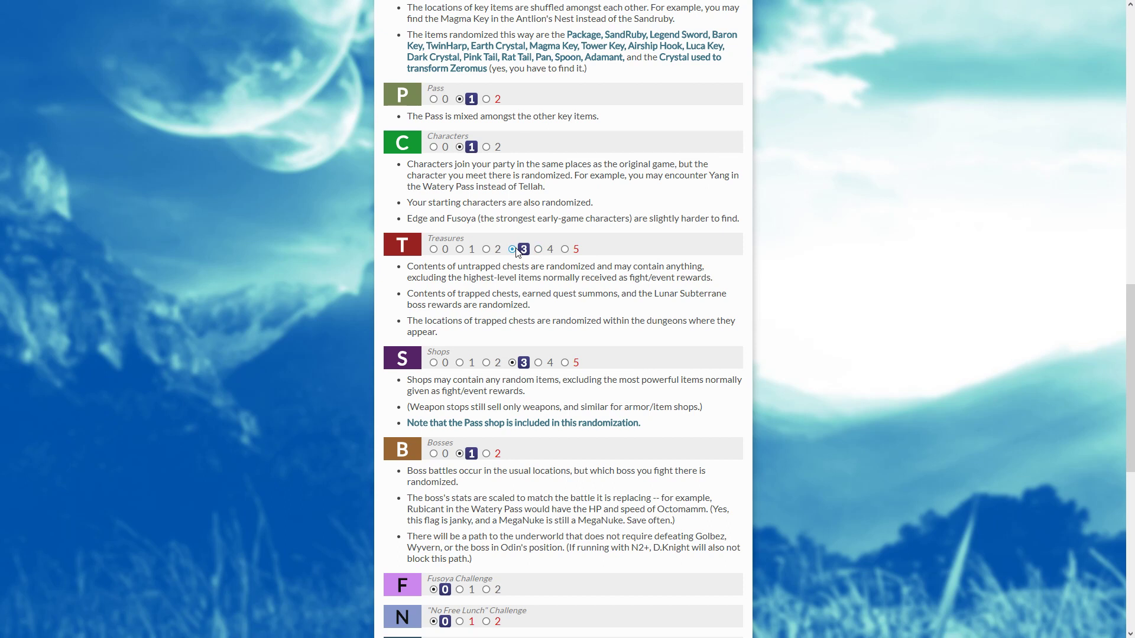
Preview levels 1 and 2 of the Fusoya Challenge flag, and reset it to 0
scroll(479, 319, down, 1)
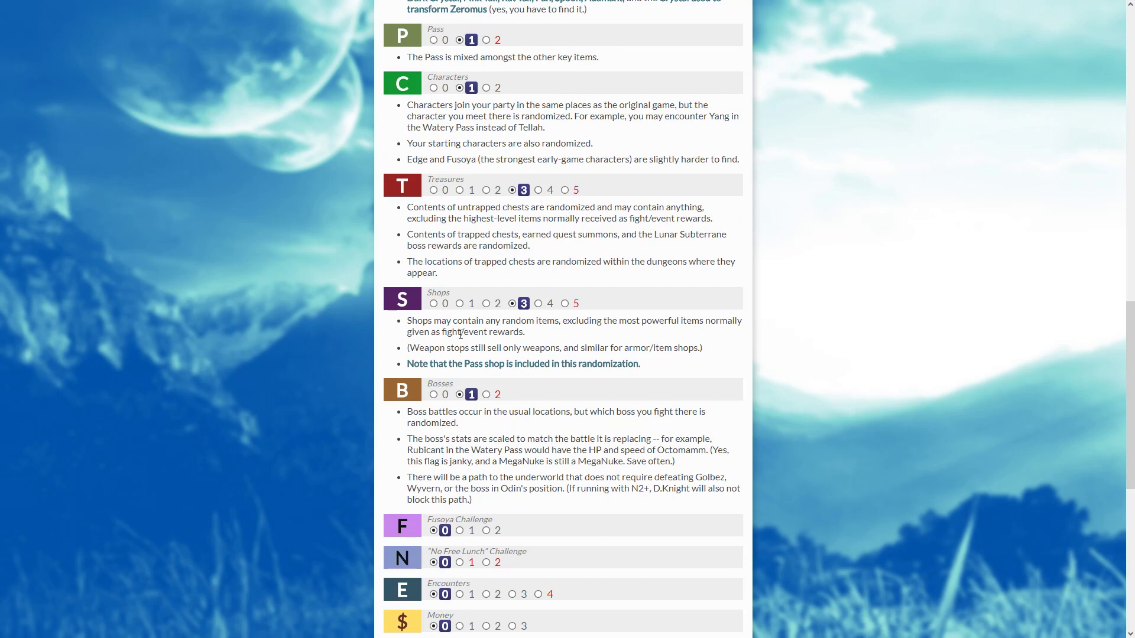
scroll(504, 388, down, 2)
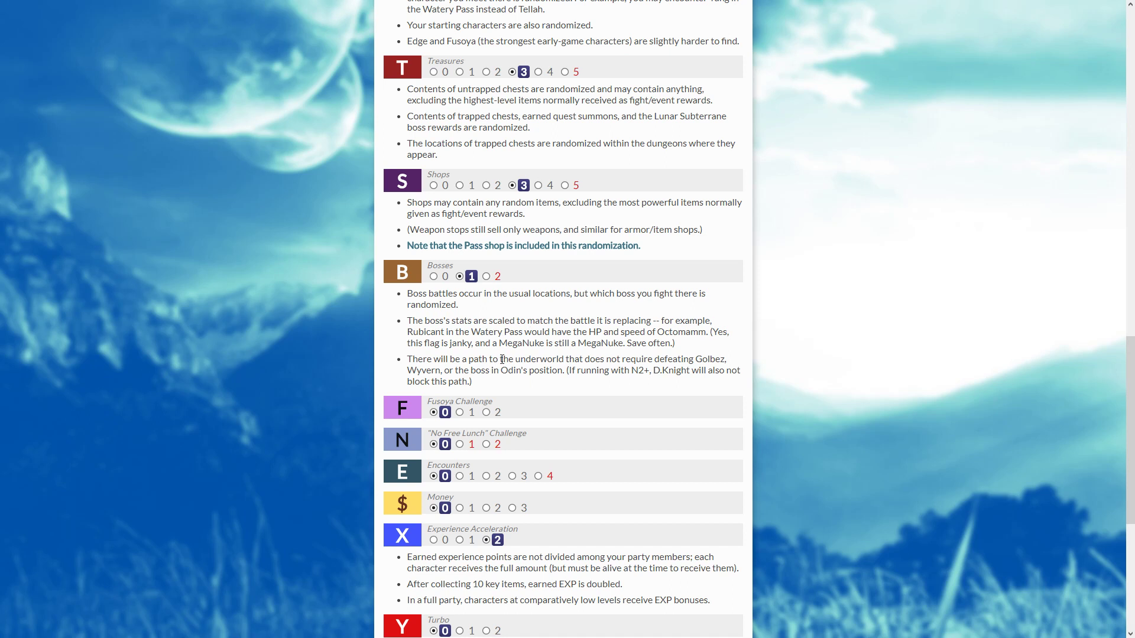
click(472, 414)
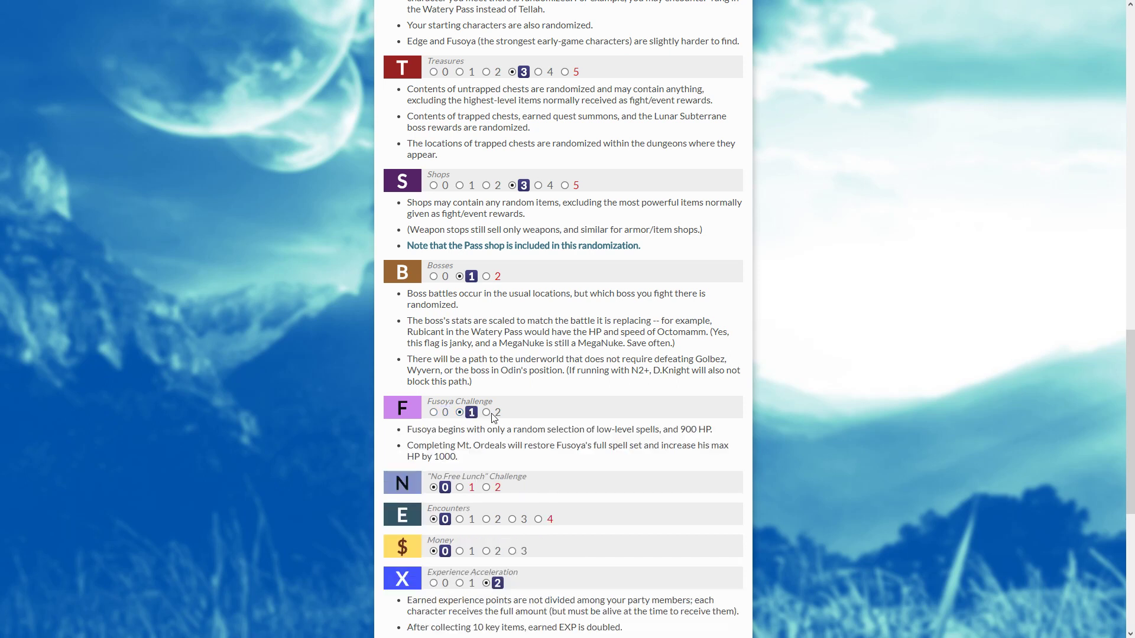
click(488, 414)
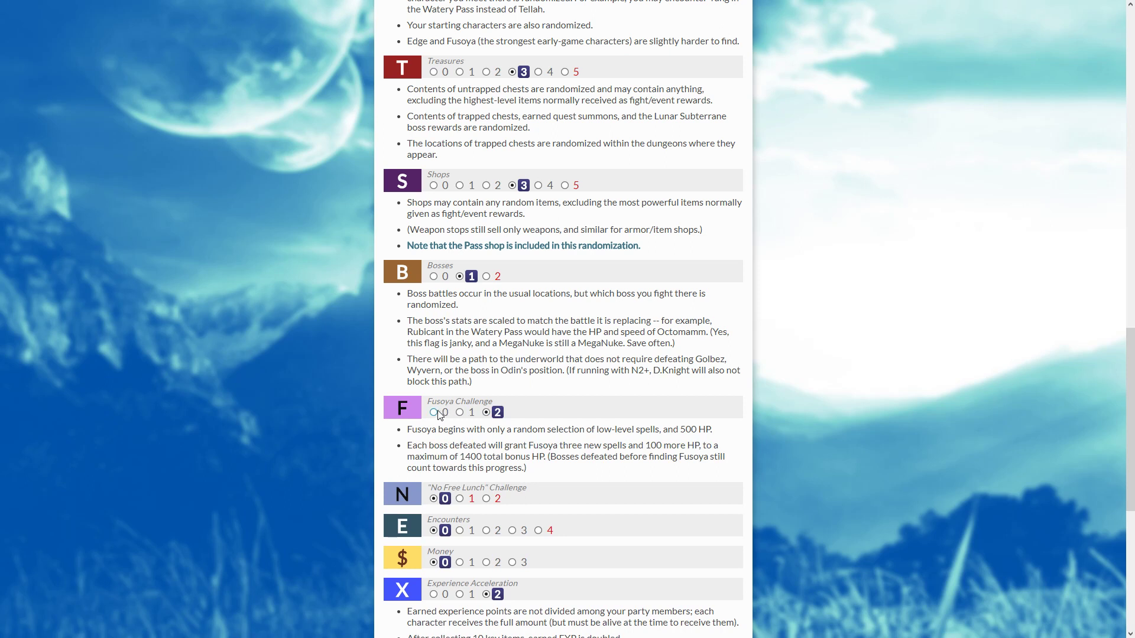
click(439, 415)
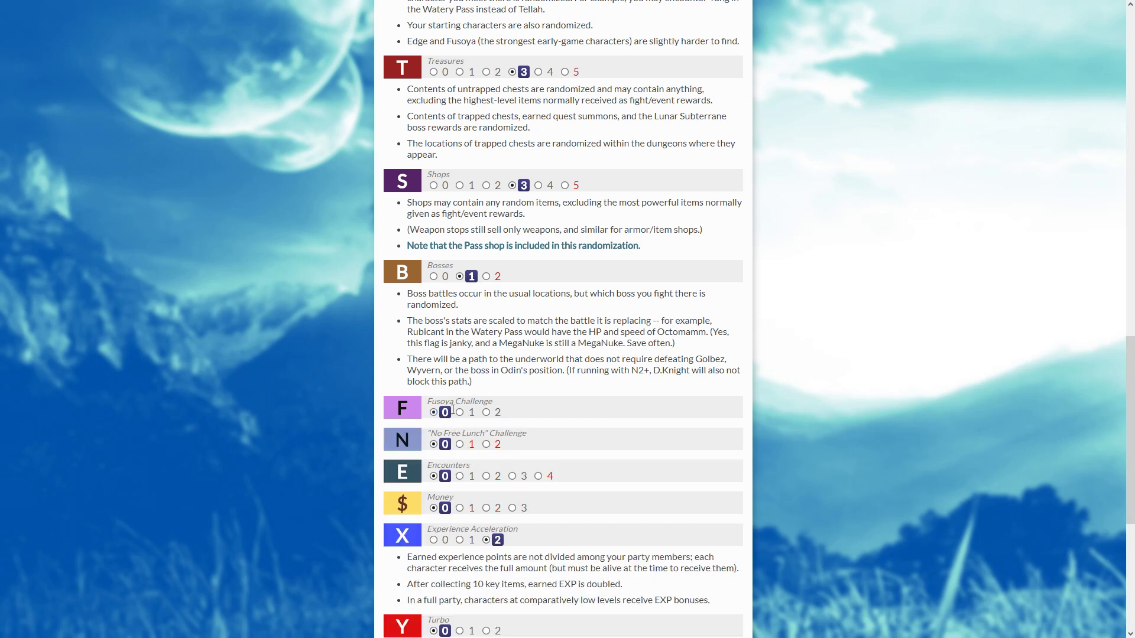
Go through levels 1, 2 and 3 of the Money flag, and reset it to 0
scroll(452, 410, down, 3)
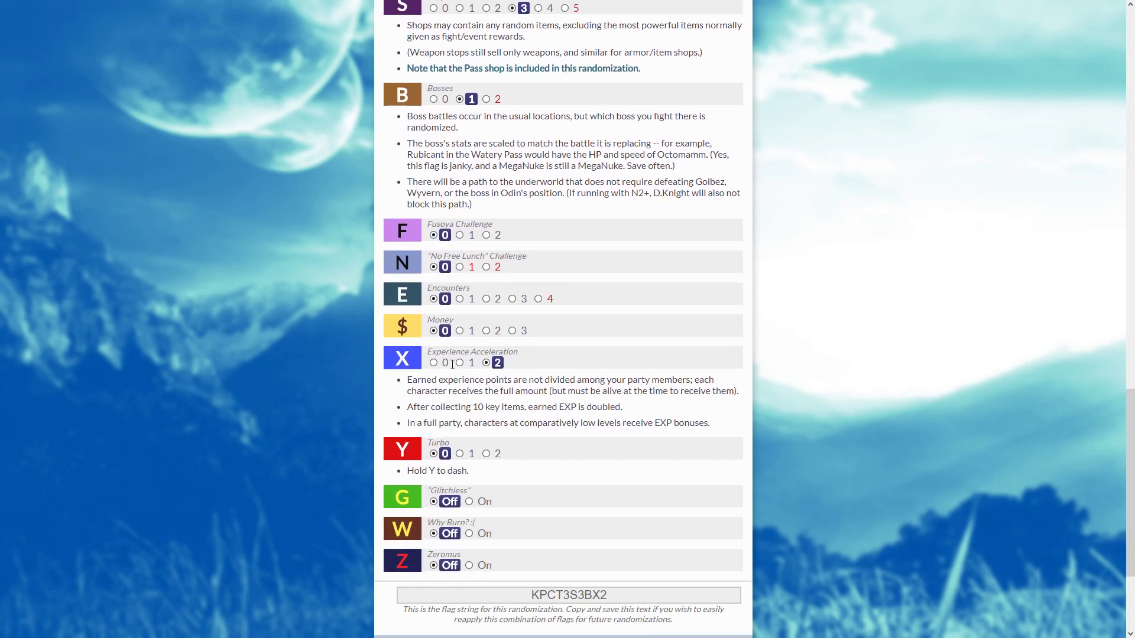
click(459, 331)
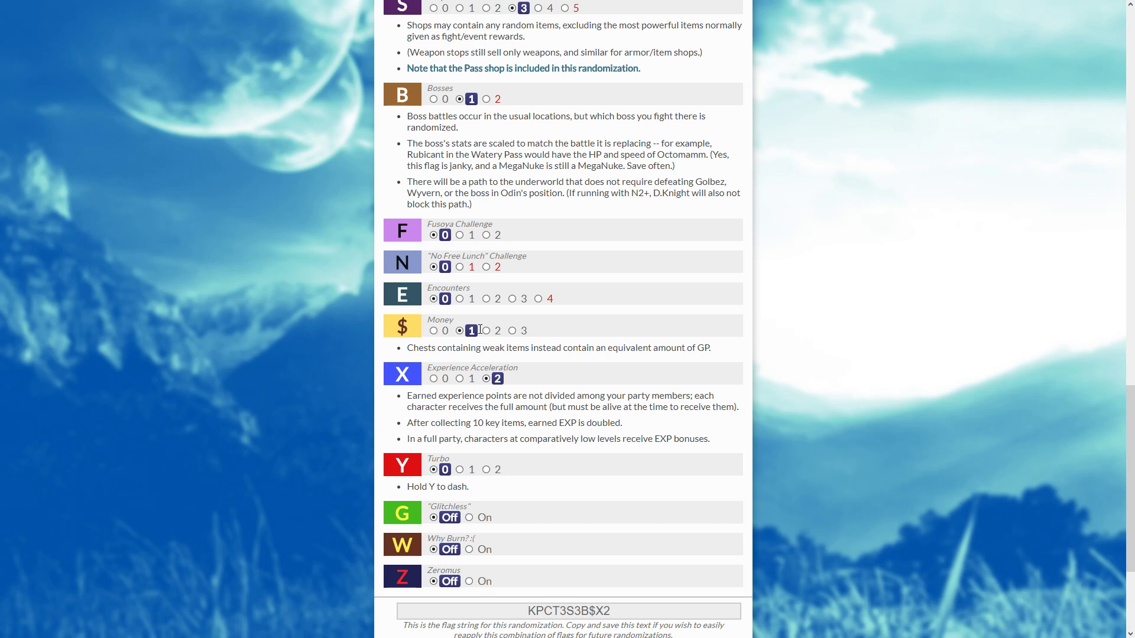
click(486, 331)
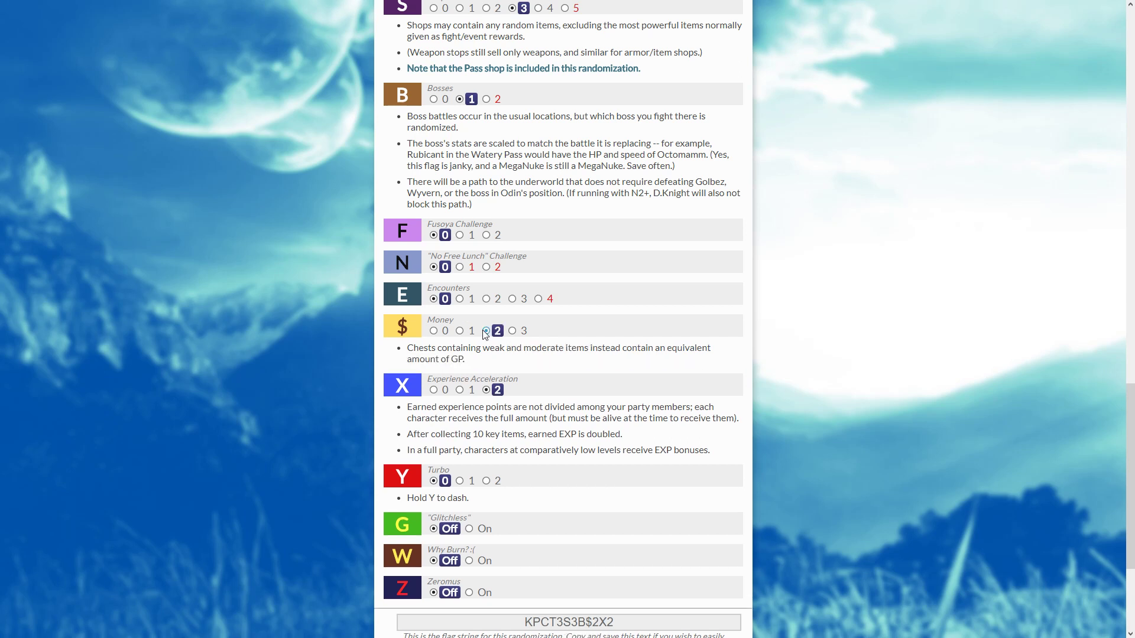
click(512, 331)
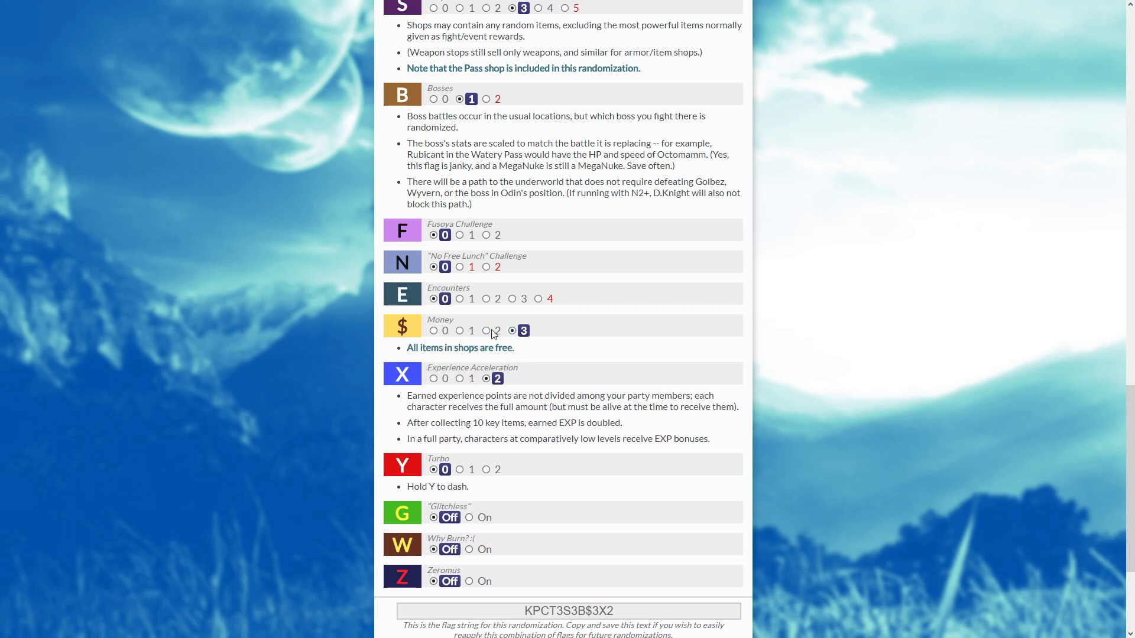
click(491, 332)
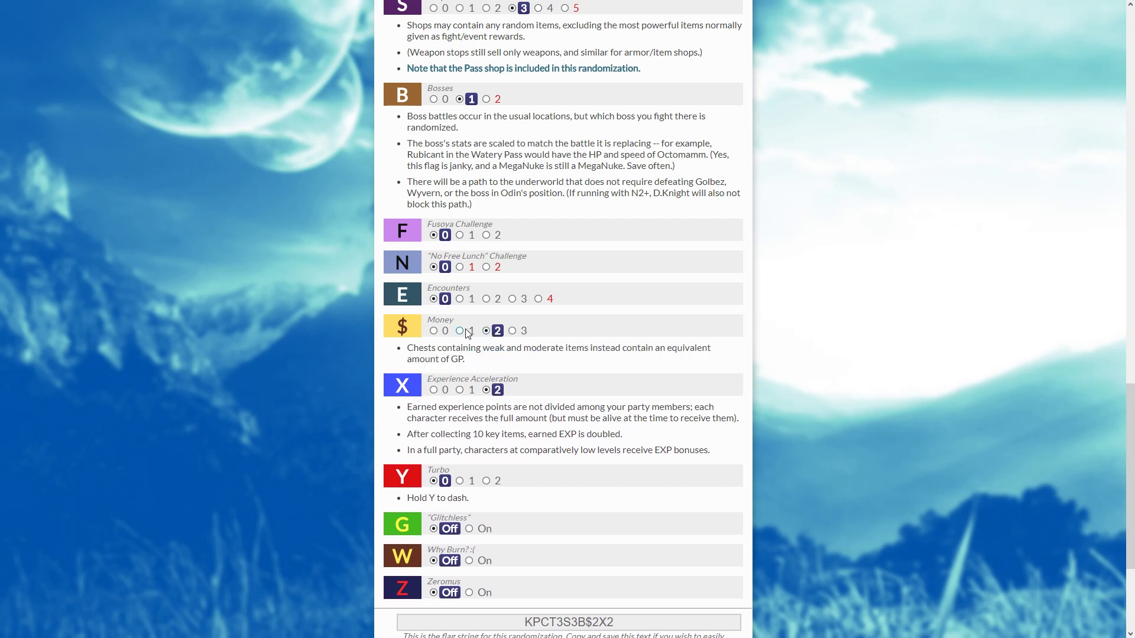
click(460, 332)
click(446, 332)
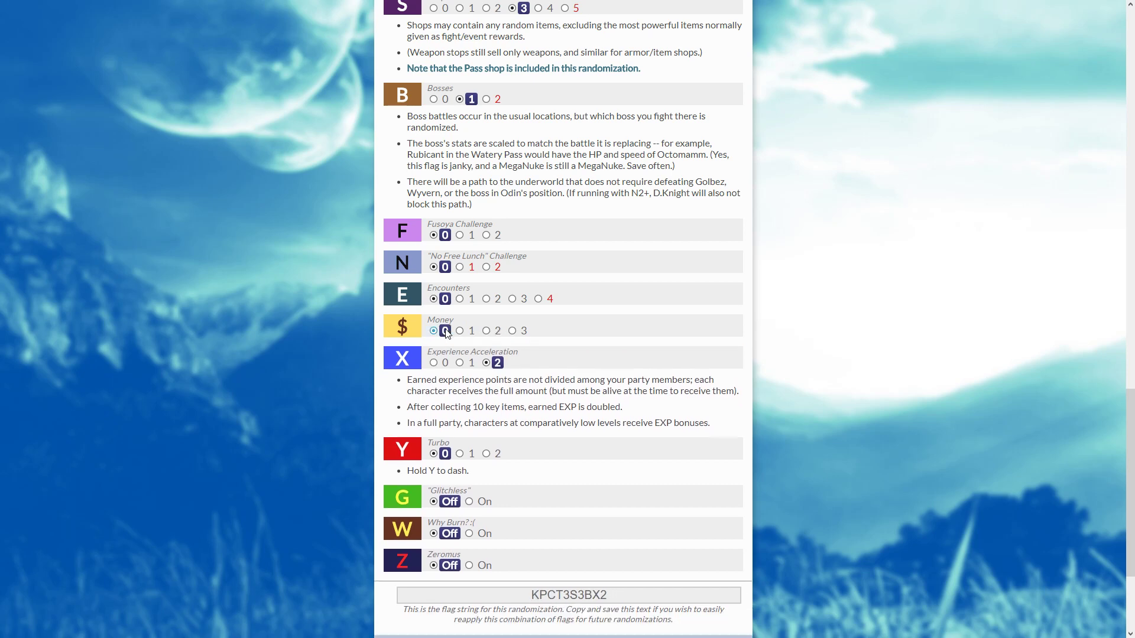
Compare levels 1 and 2 of the Encounters flag, and set it to 1
click(459, 299)
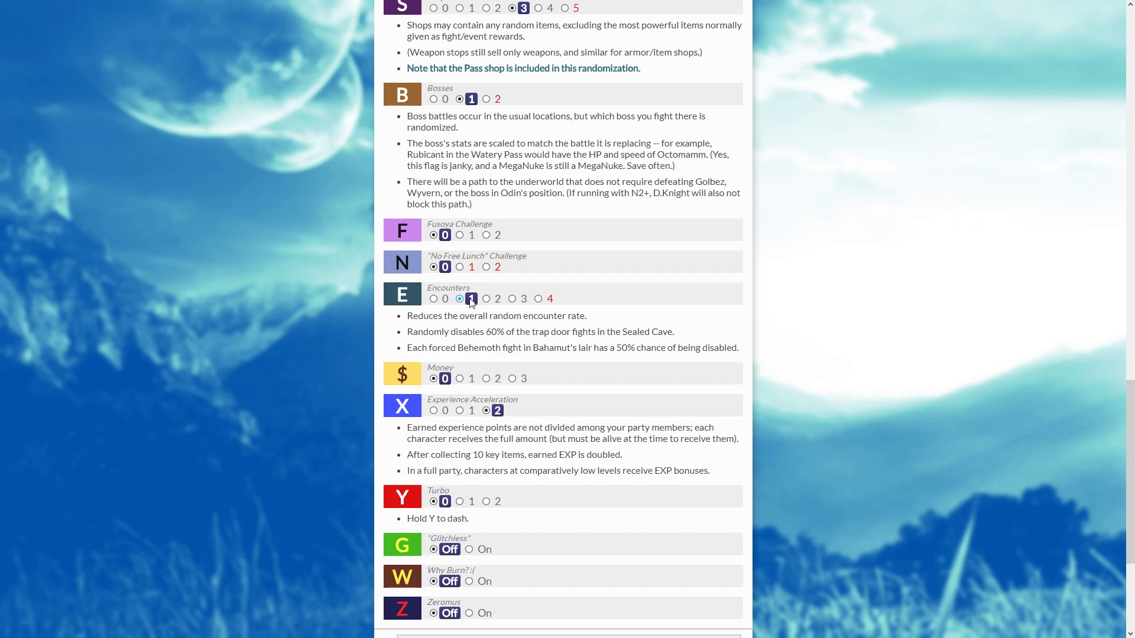
click(487, 300)
click(471, 301)
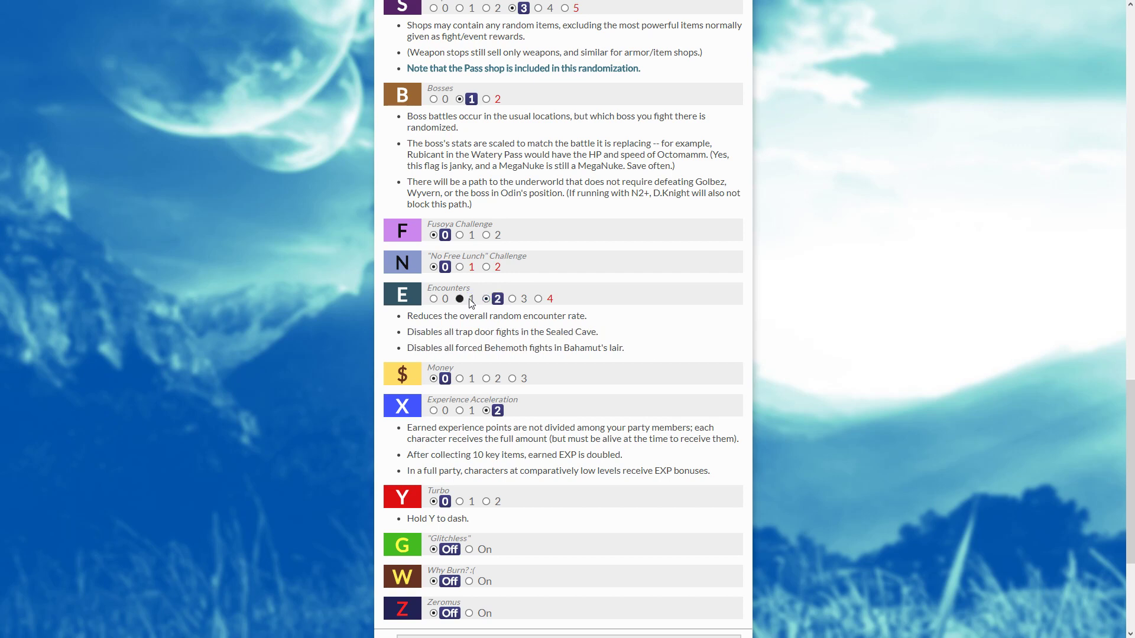
Turn the Glitchless flag on and highlight parts of its description of the disabled glitches and the Dwarf Castle warp change
scroll(475, 349, down, 3)
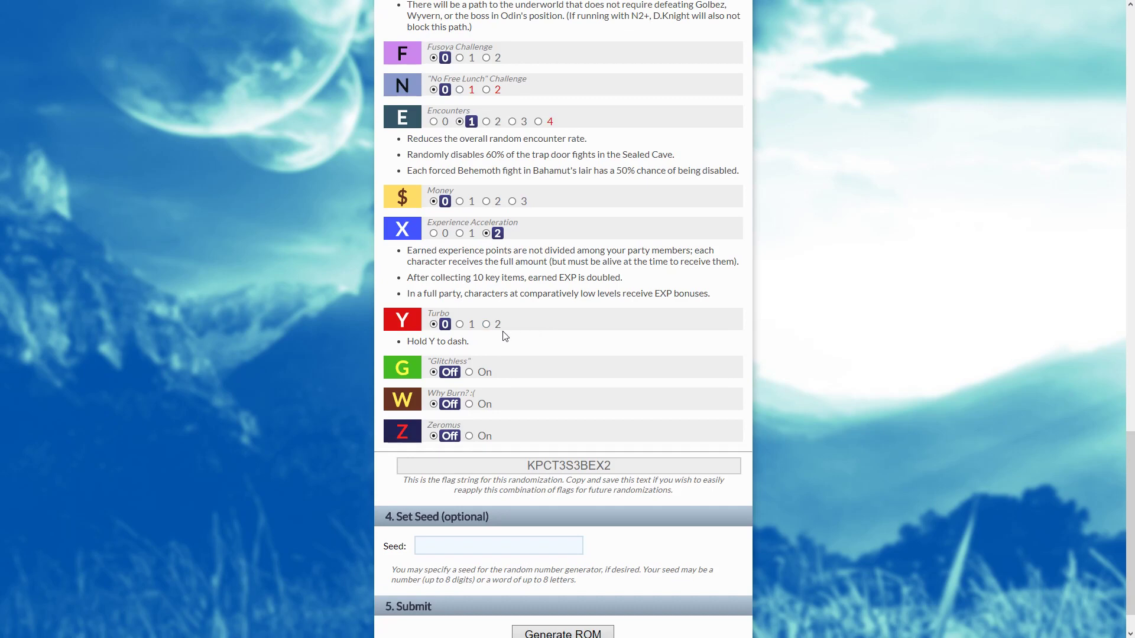
click(480, 373)
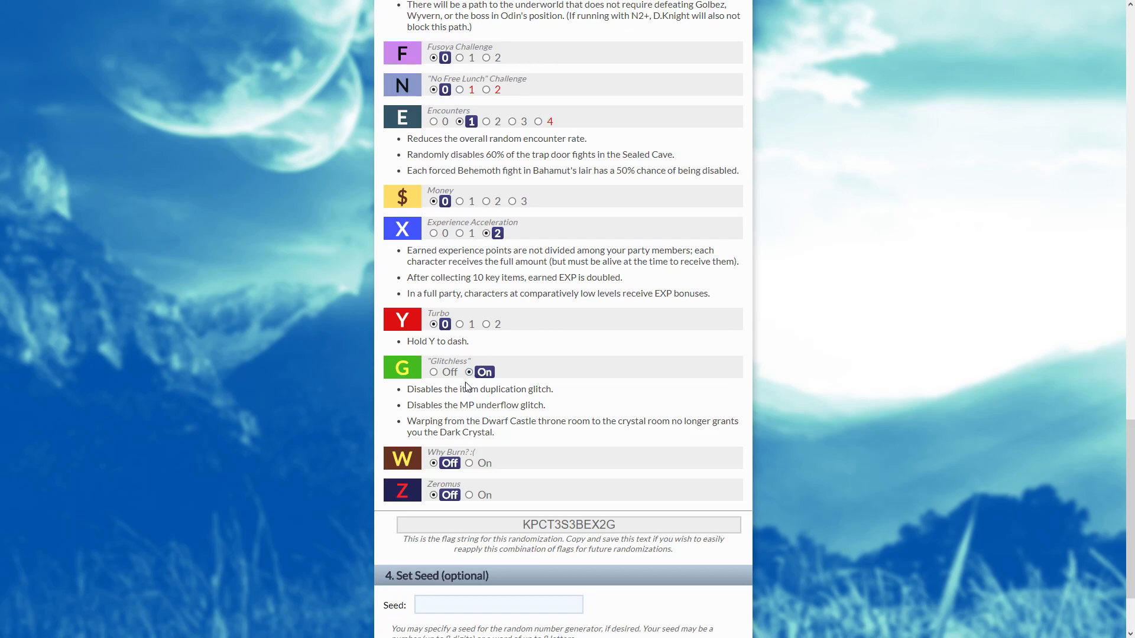
drag(471, 389, 562, 391)
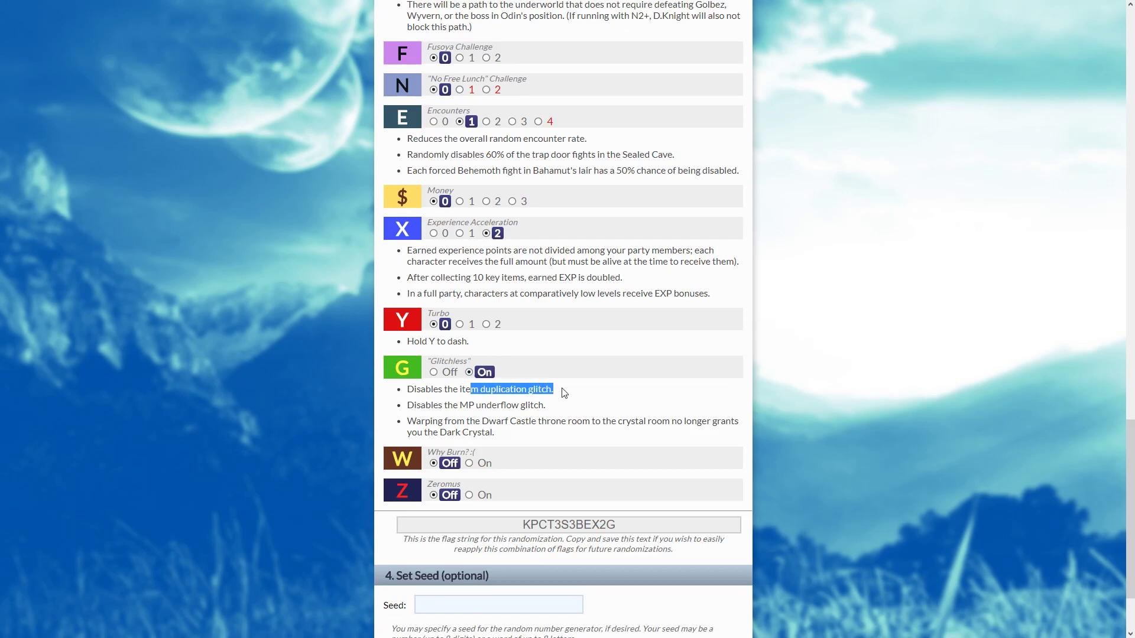
click(521, 401)
drag(459, 406, 527, 436)
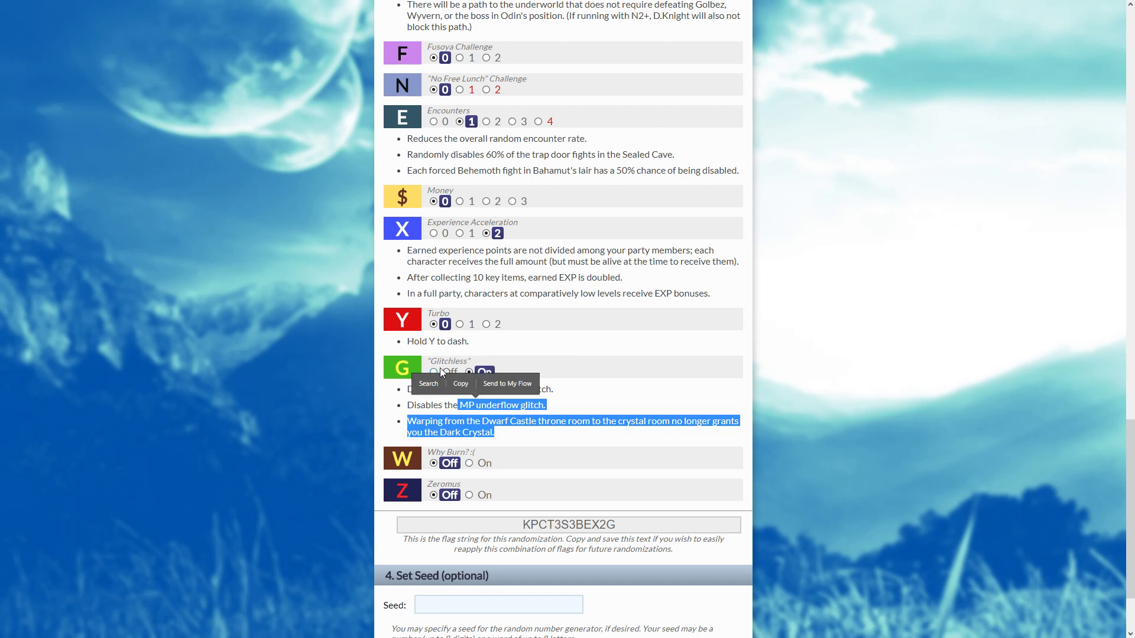
Turn the Glitchless flag off, and preview level 1 of the "No Free Lunch" Challenge flag before resetting it to 0
click(441, 372)
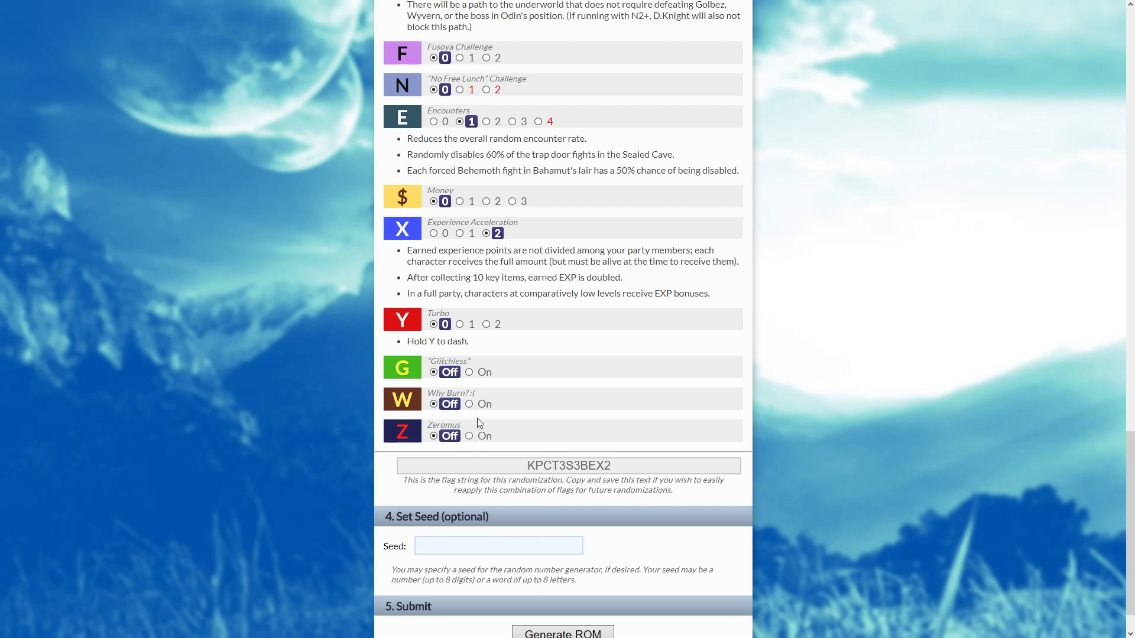
scroll(478, 418, up, 6)
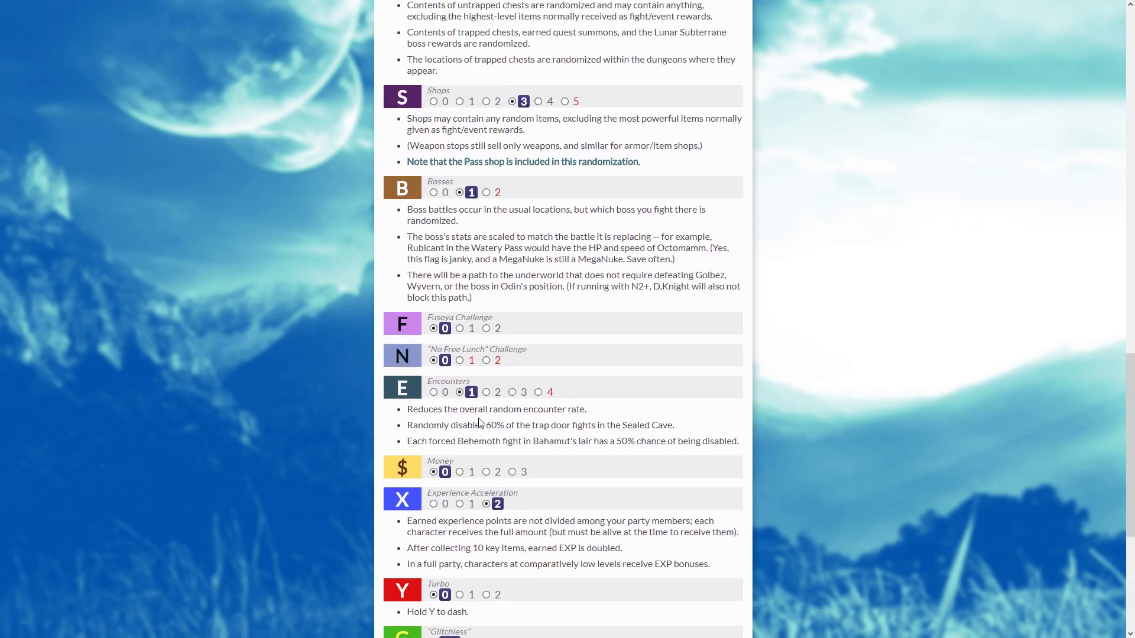
click(460, 444)
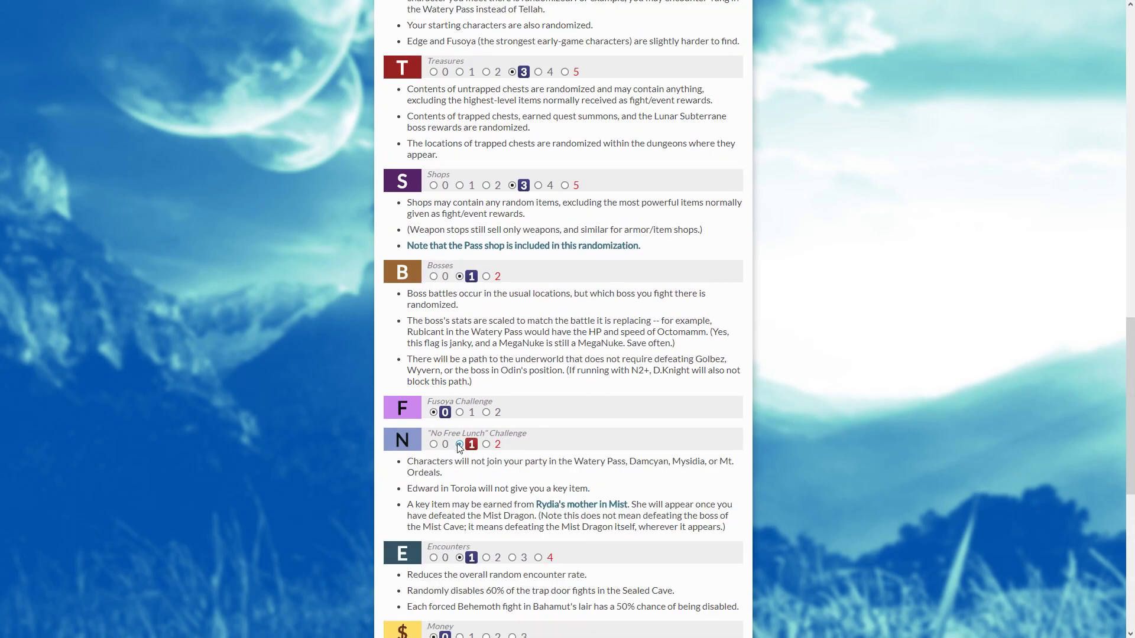
click(435, 445)
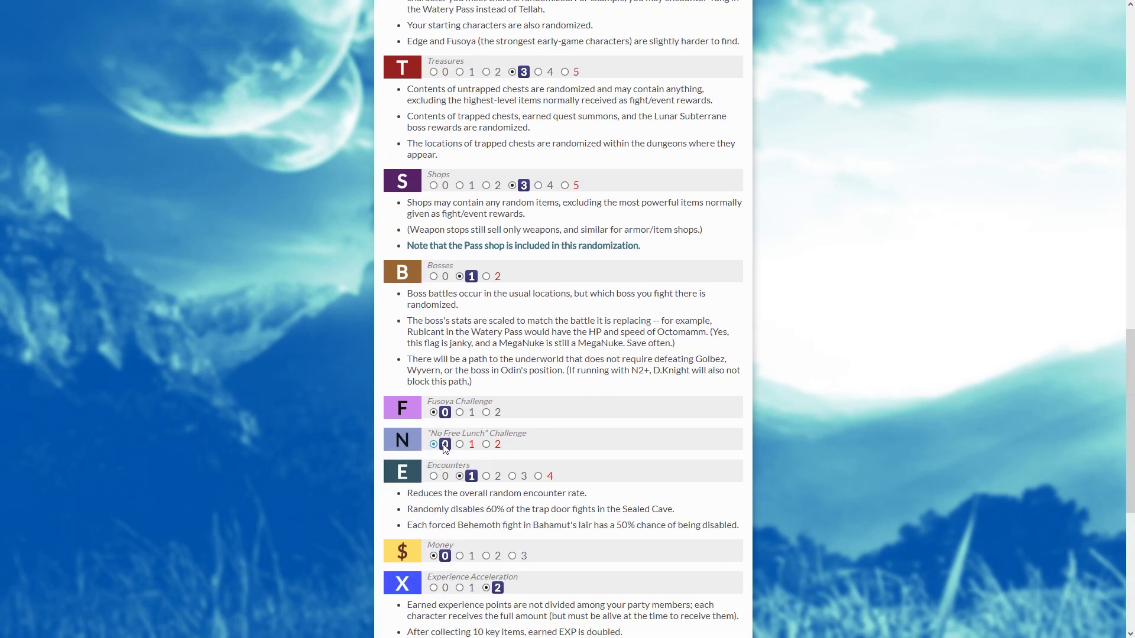
Highlight the flag string KPCT3S3BEX2 below the flag list, and generate the ROM without specifying a seed
scroll(445, 449, down, 7)
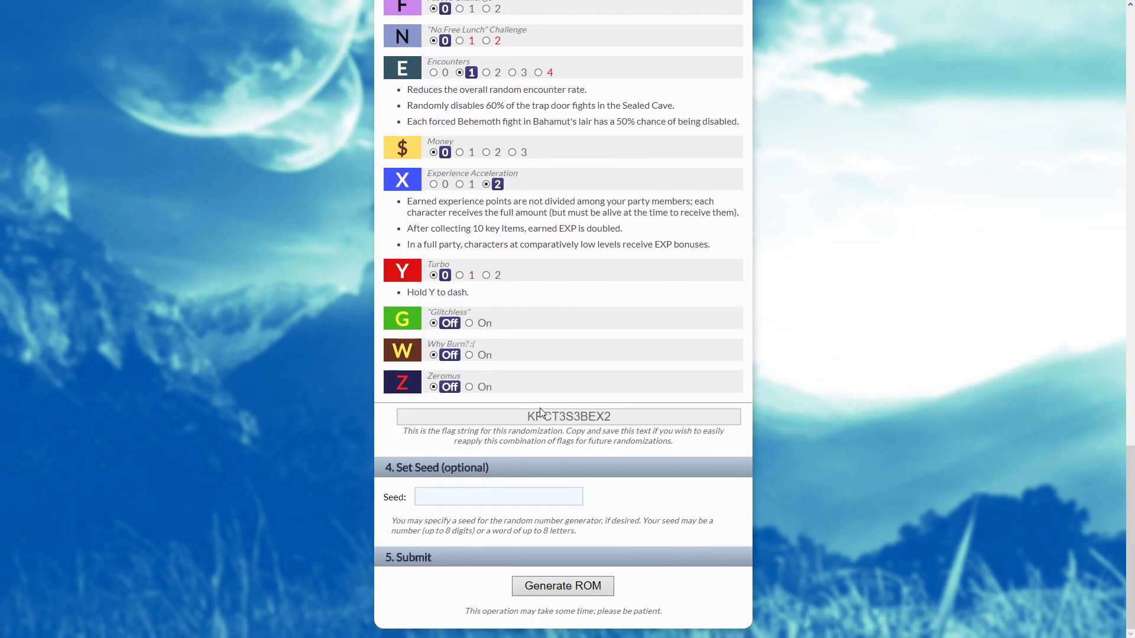
drag(525, 419, 630, 429)
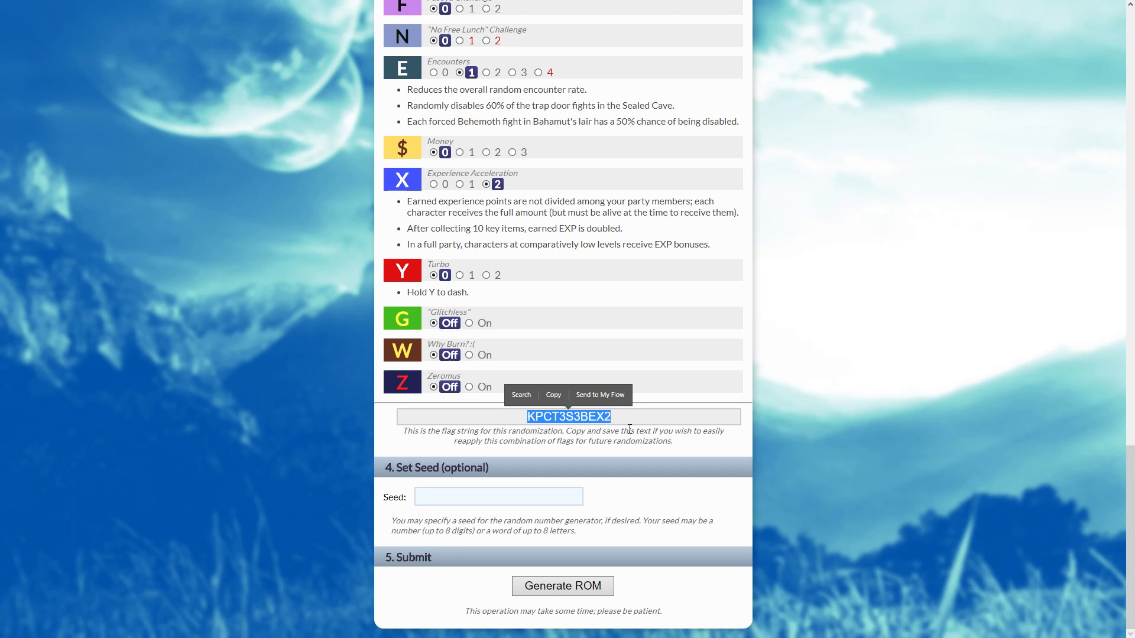
scroll(572, 191, up, 3)
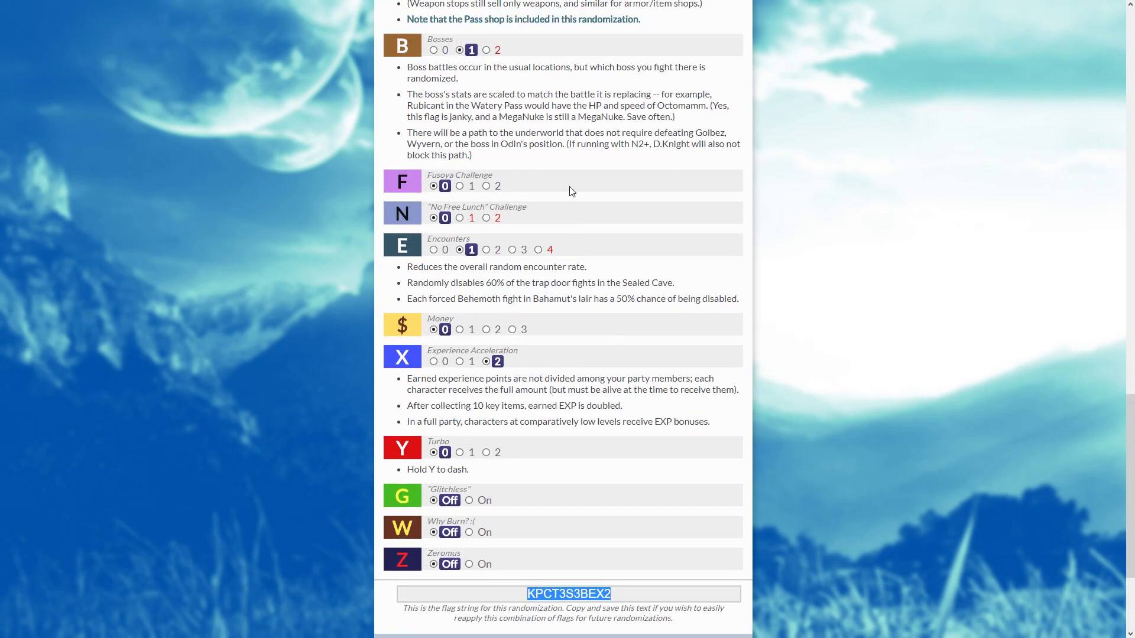
scroll(571, 191, down, 3)
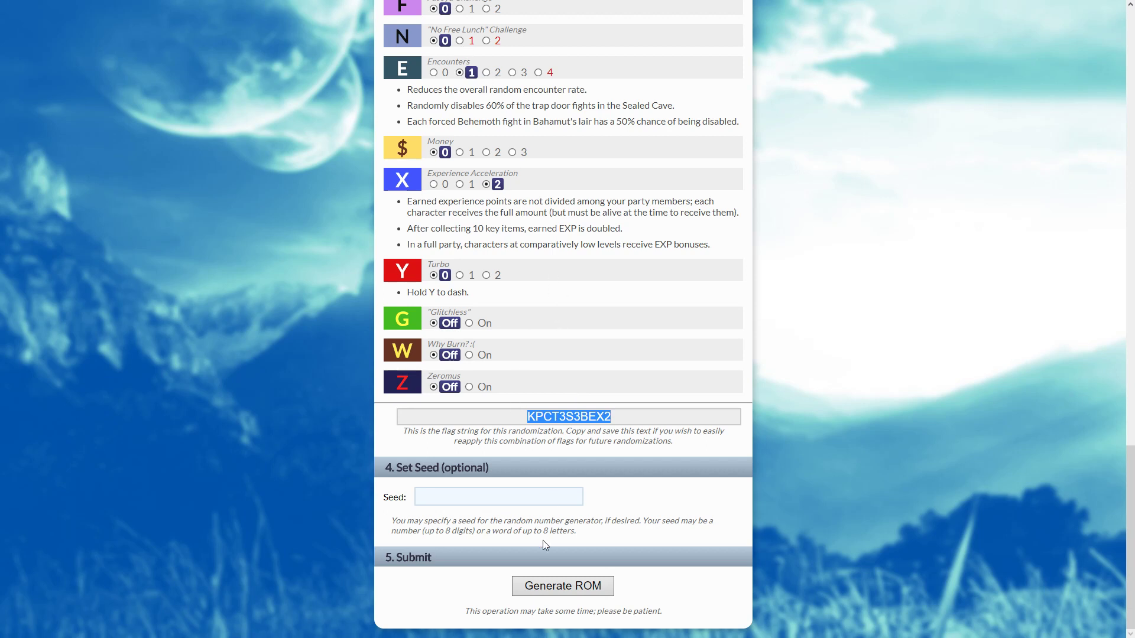
drag(530, 417, 677, 418)
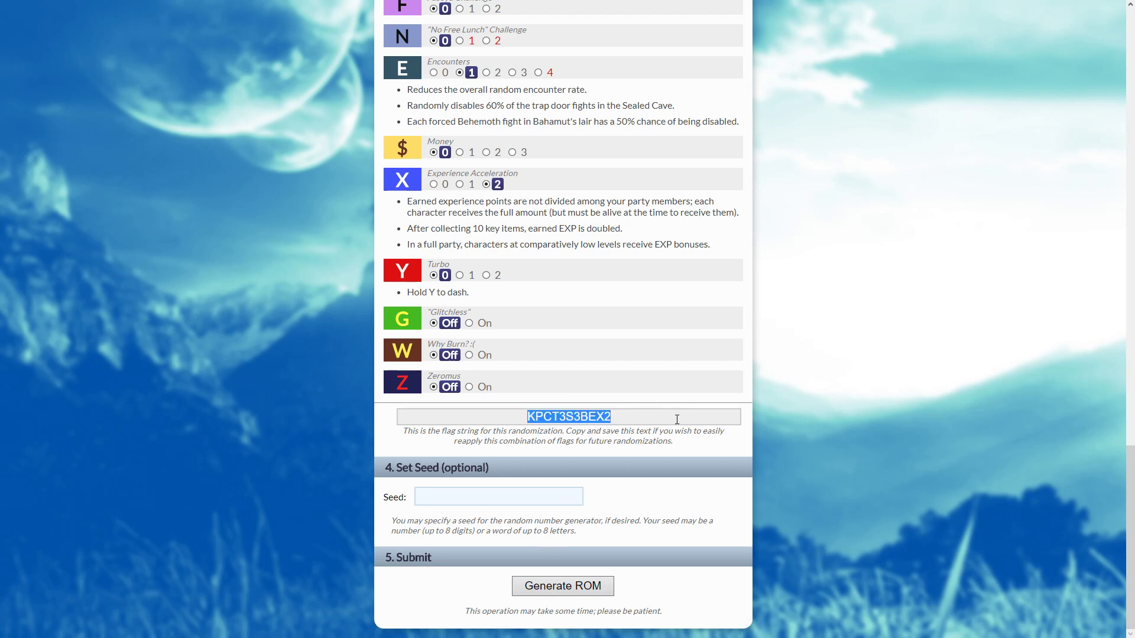
click(572, 594)
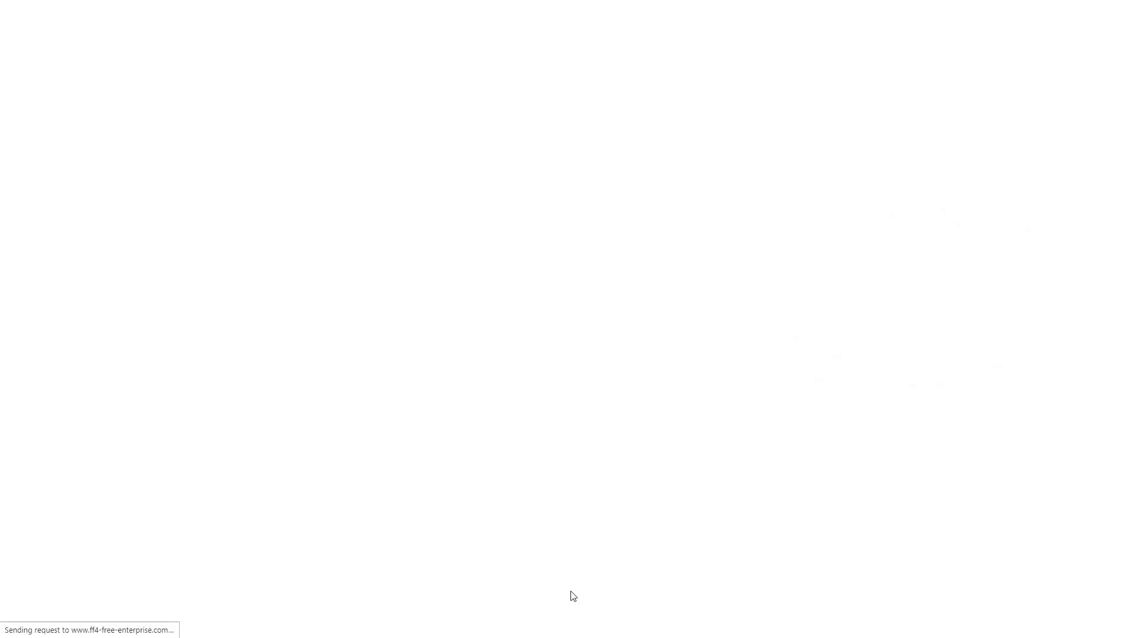